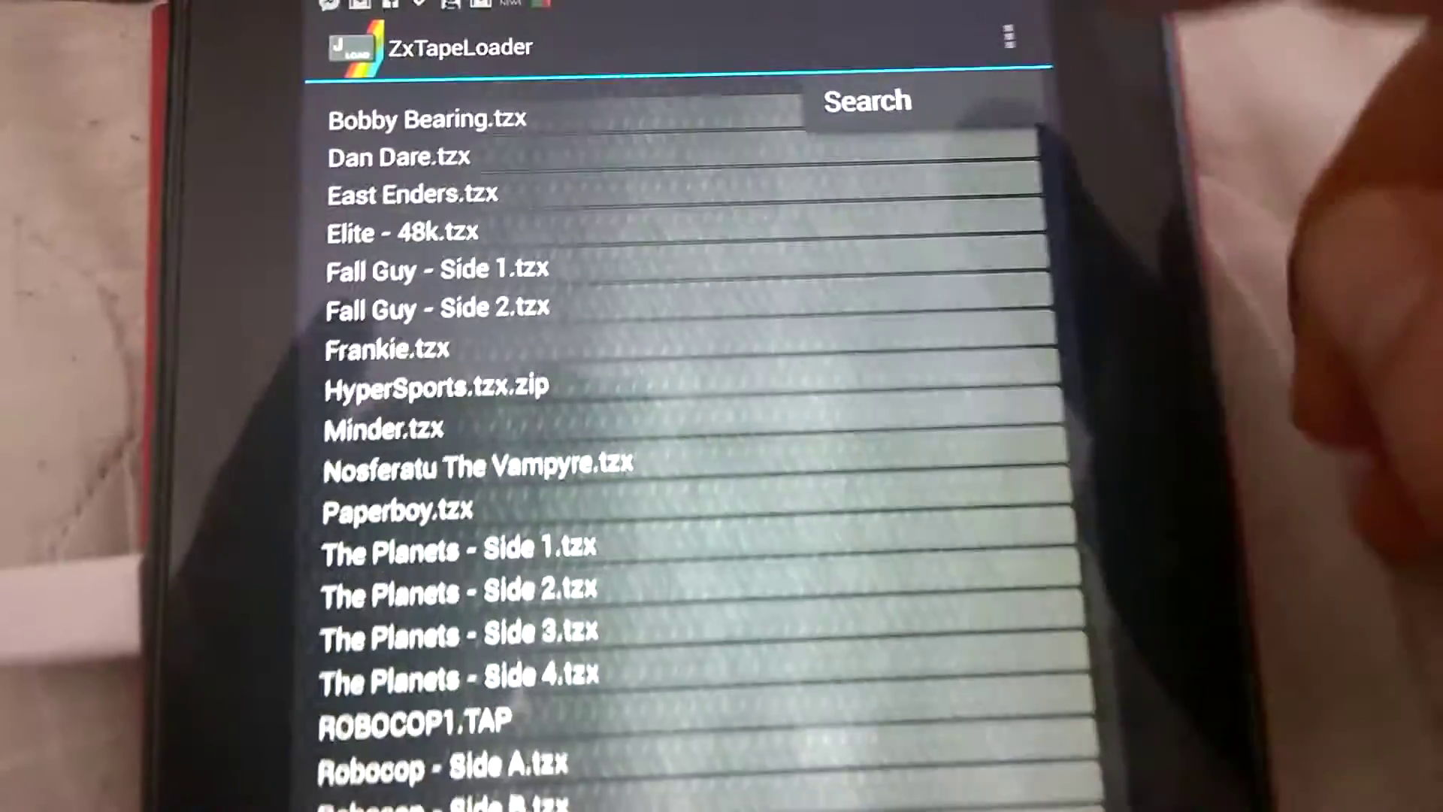
Step: Open the tape search in ZxTapeLoader to look for Agent X
left_click(867, 101)
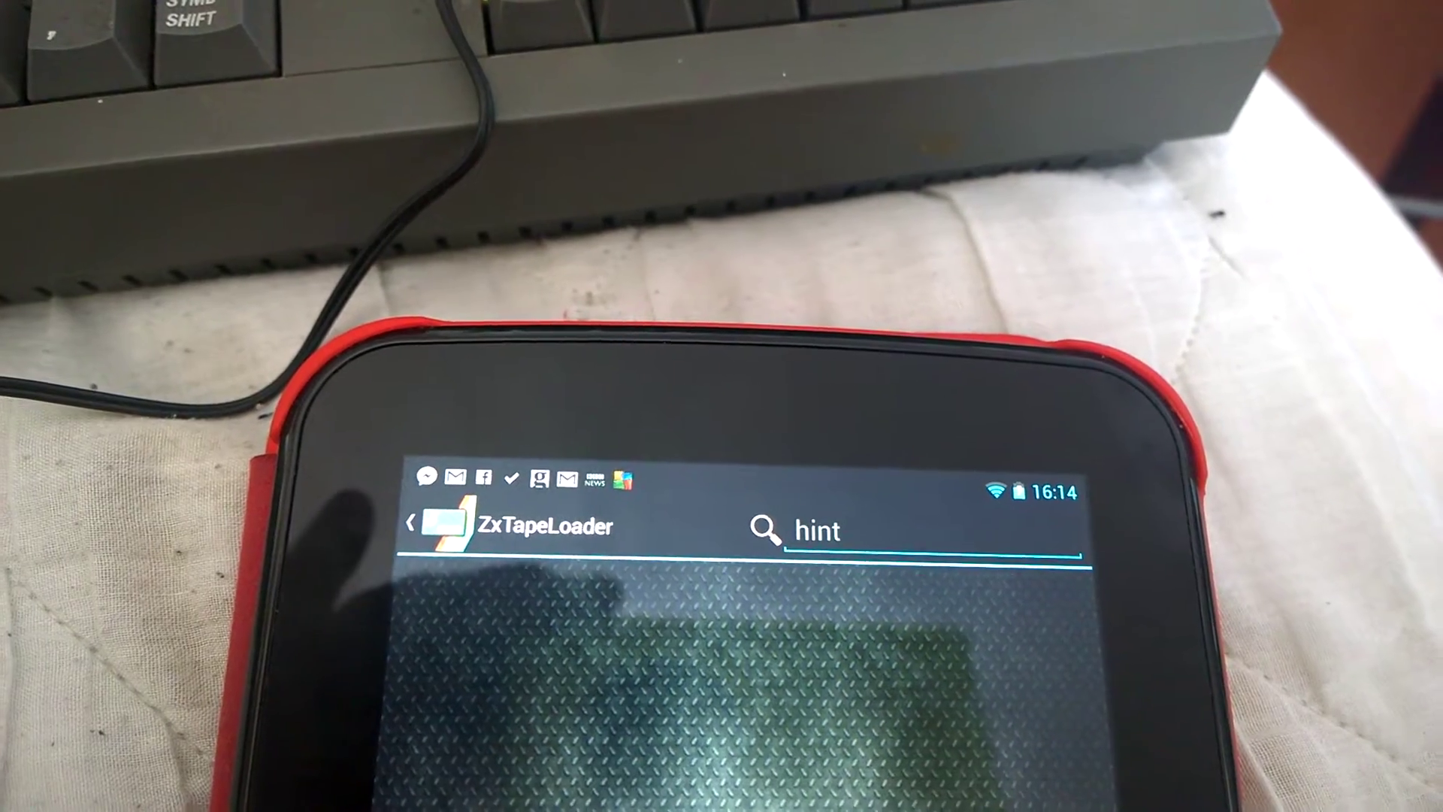
type("agen")
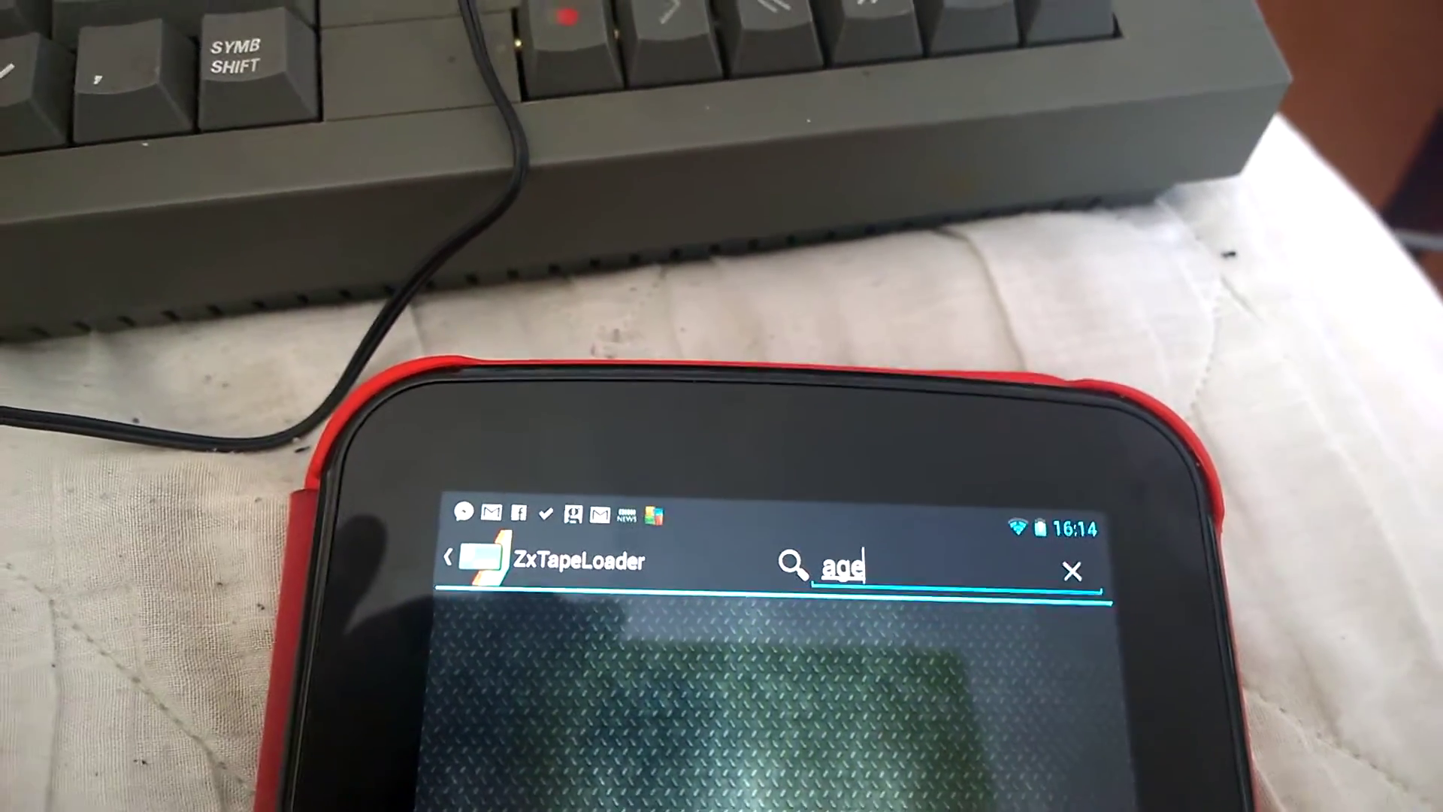
type("t ")
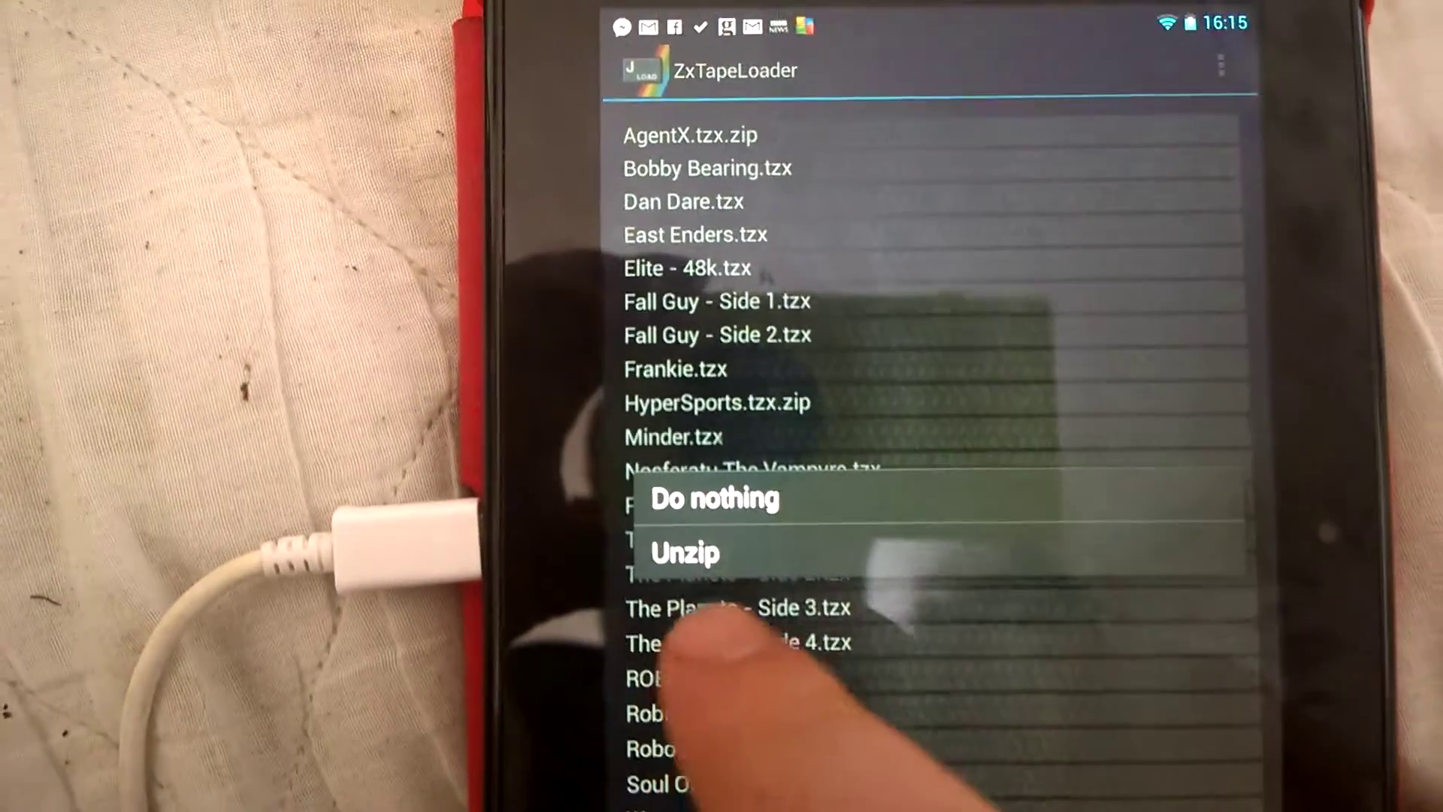
Step: Unzip the AgentX.tzx.zip archive to get the Agent - X.tzx tape
left_click(722, 553)
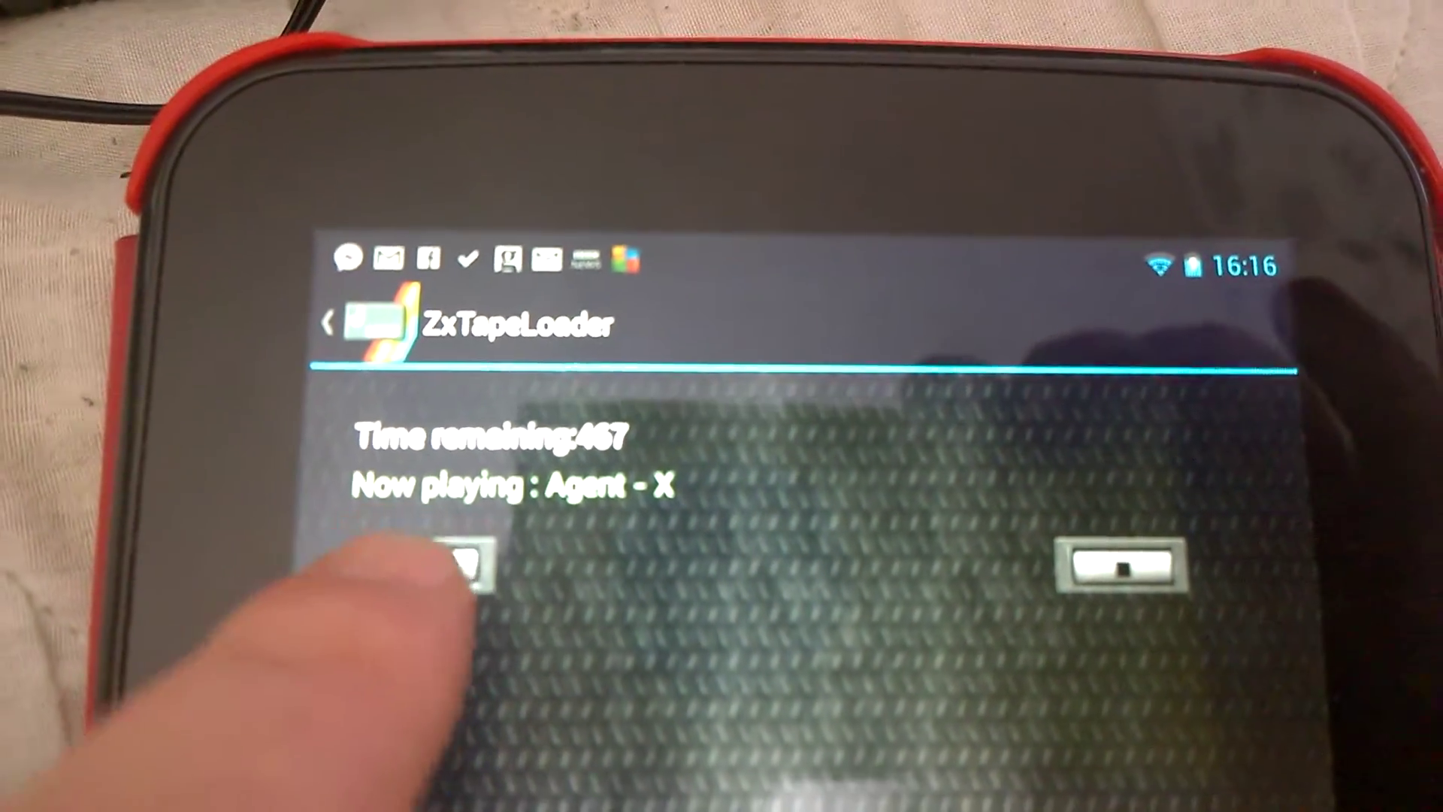
Step: Start playing the Agent - X tape so it loads on the Spectrum
left_click(375, 620)
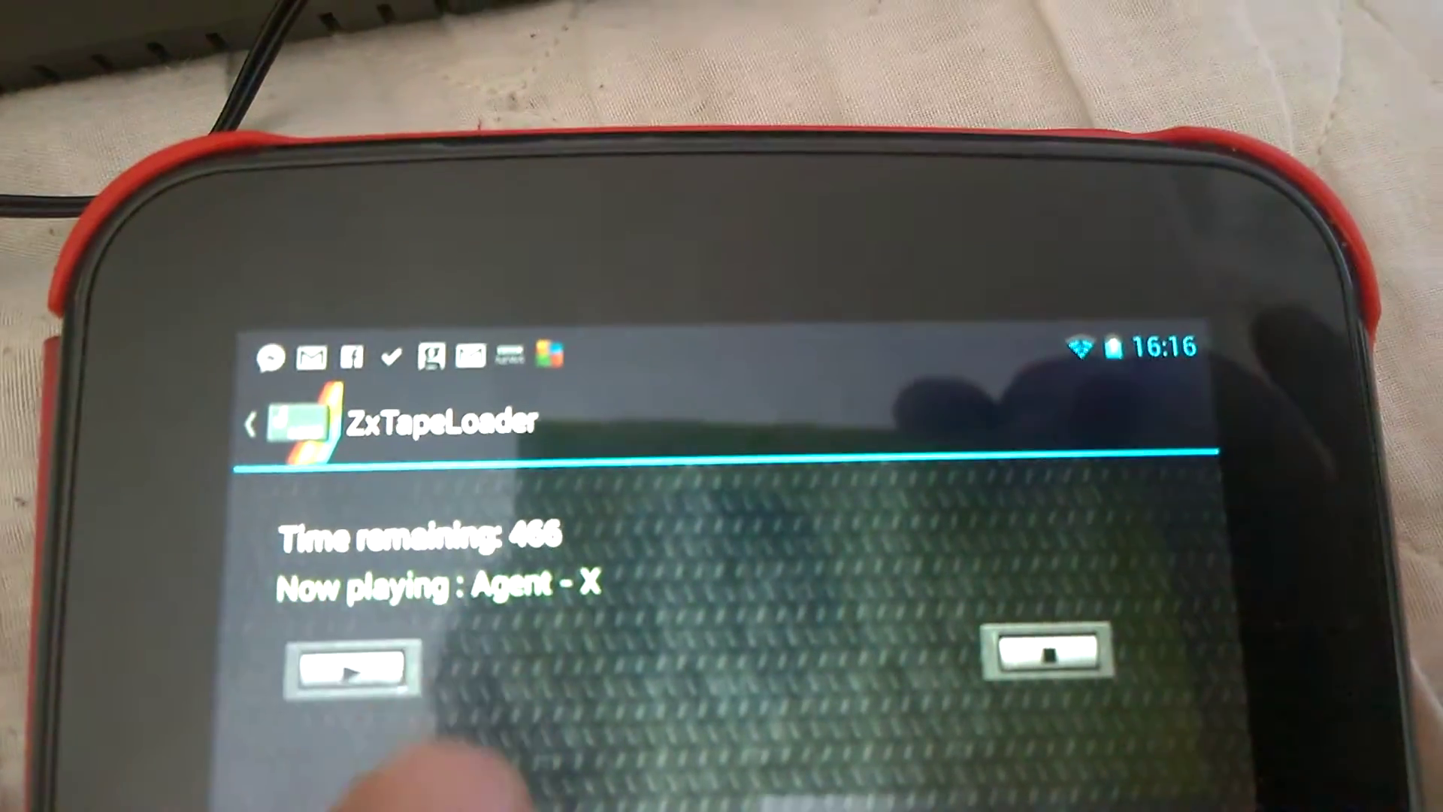